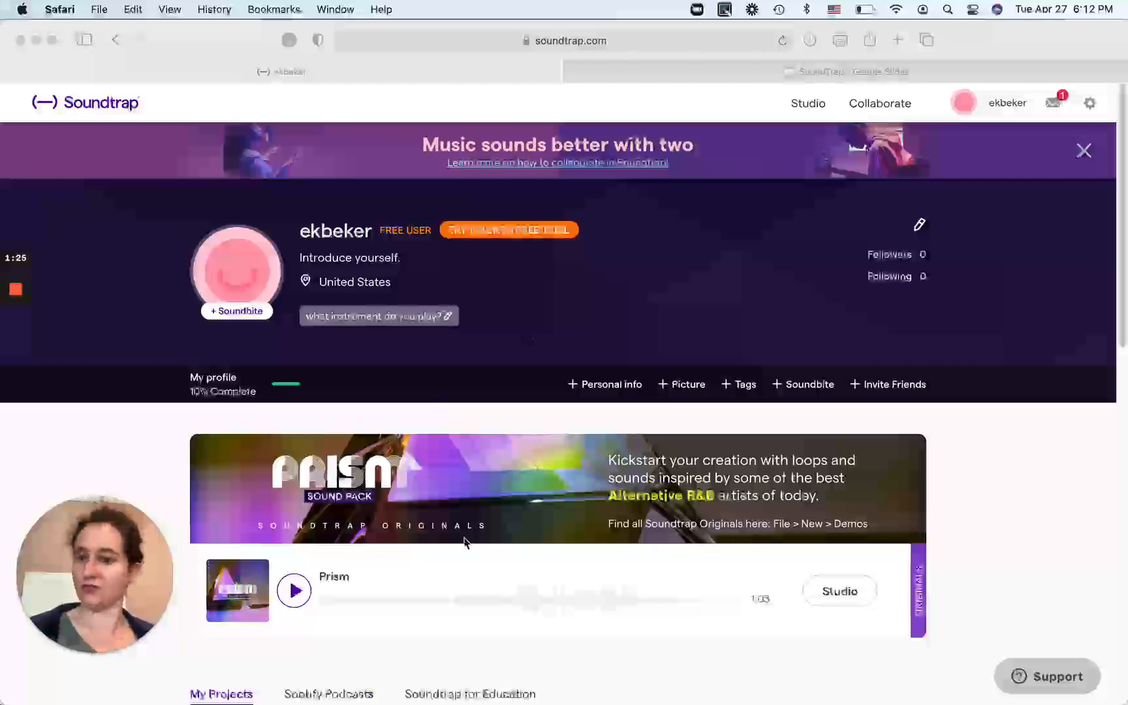
Enter the studio from the My Projects area of the profile and create a new music project from scratch.
scroll(465, 542, "down", 3)
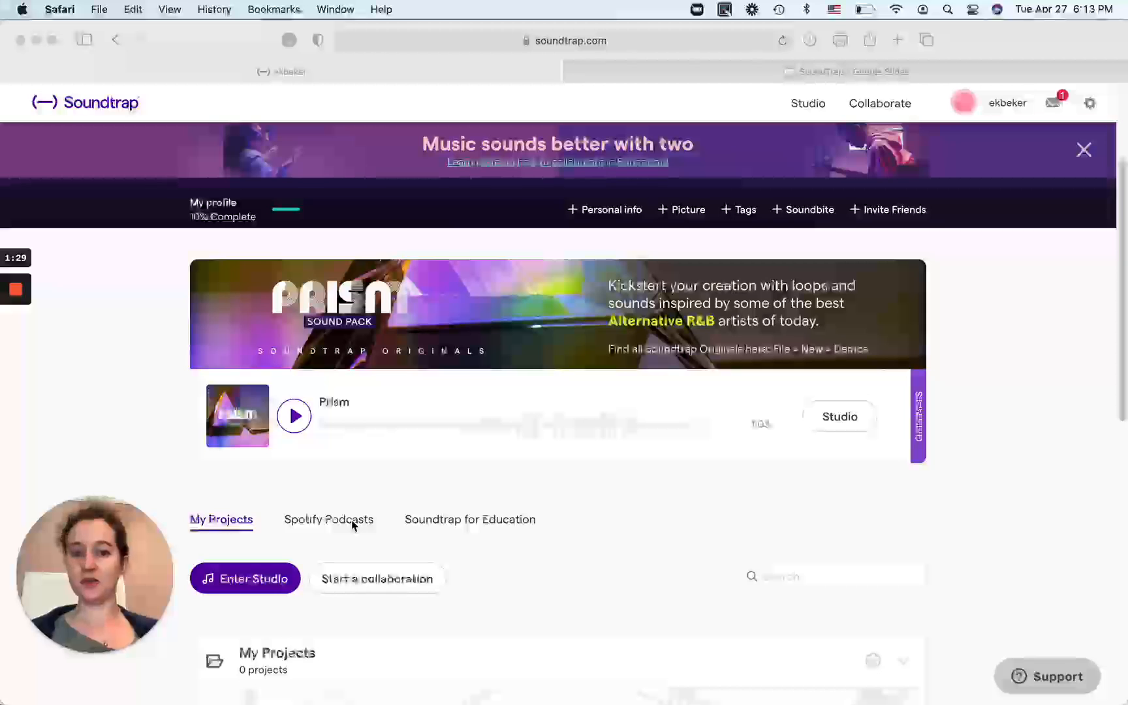
scroll(352, 526, "down", 1)
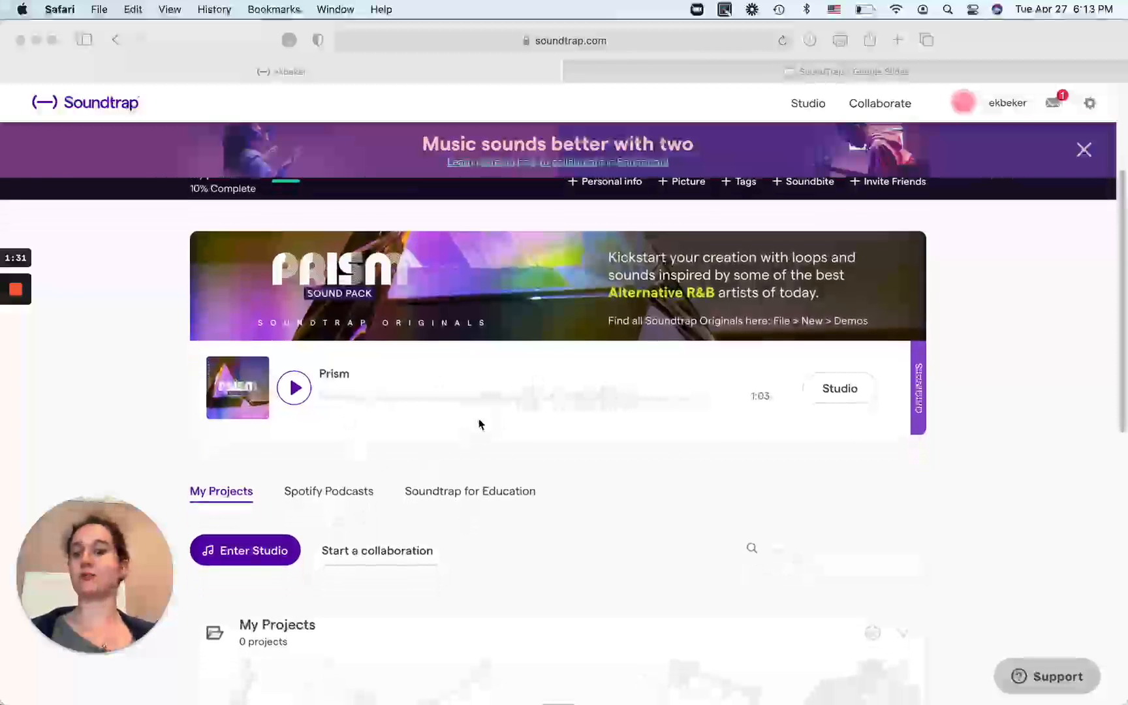
scroll(479, 424, "down", 5)
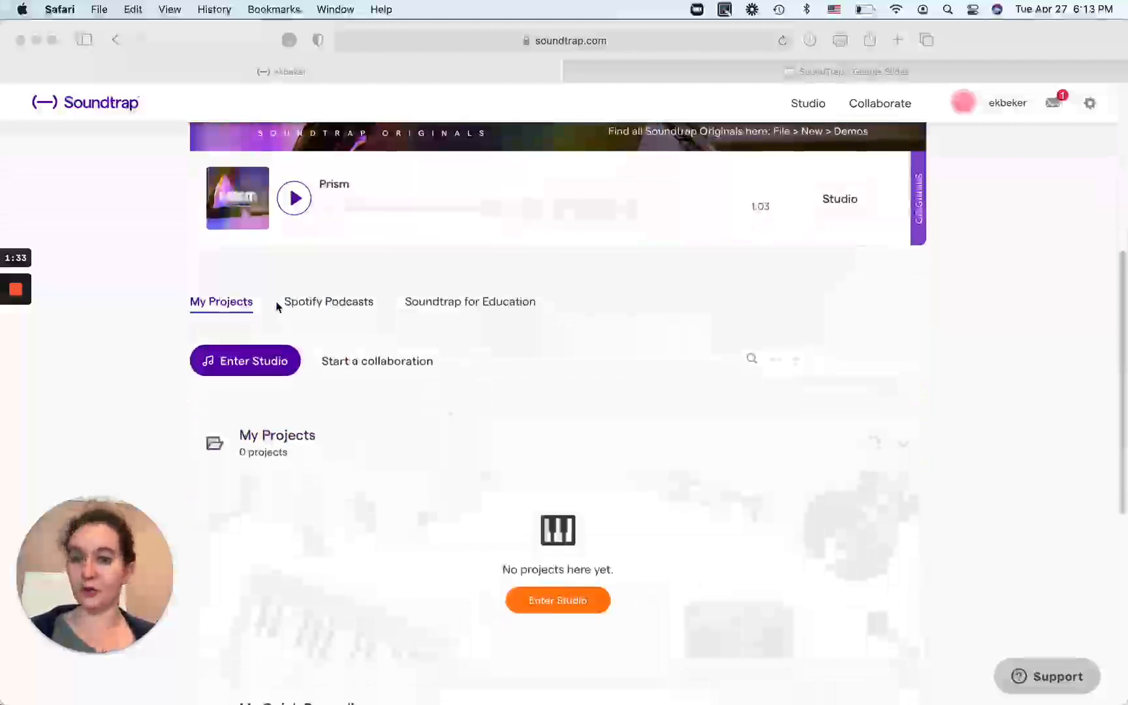
scroll(262, 363, "down", 1)
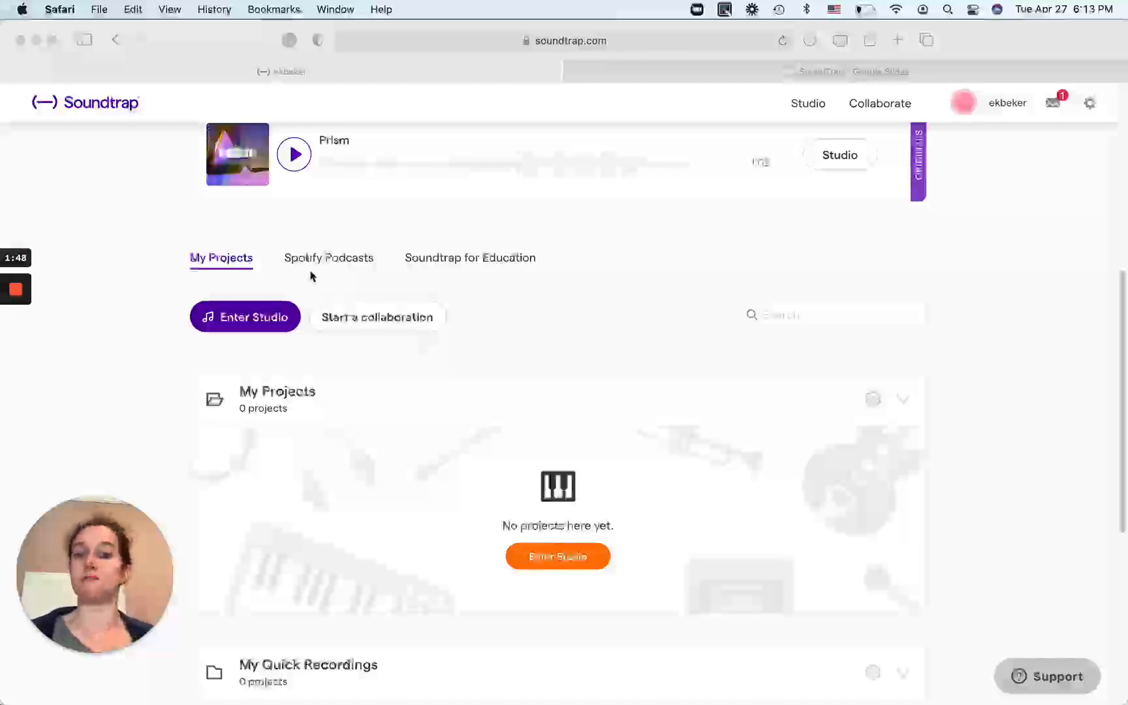
left_click(232, 323)
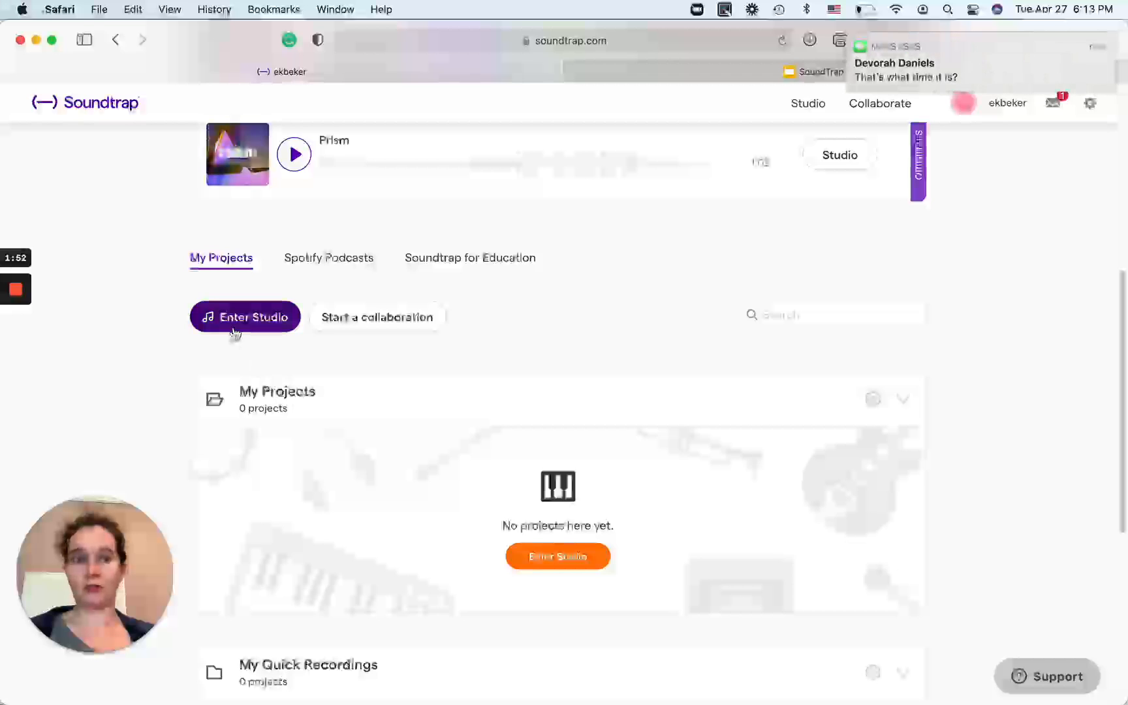
left_click(225, 315)
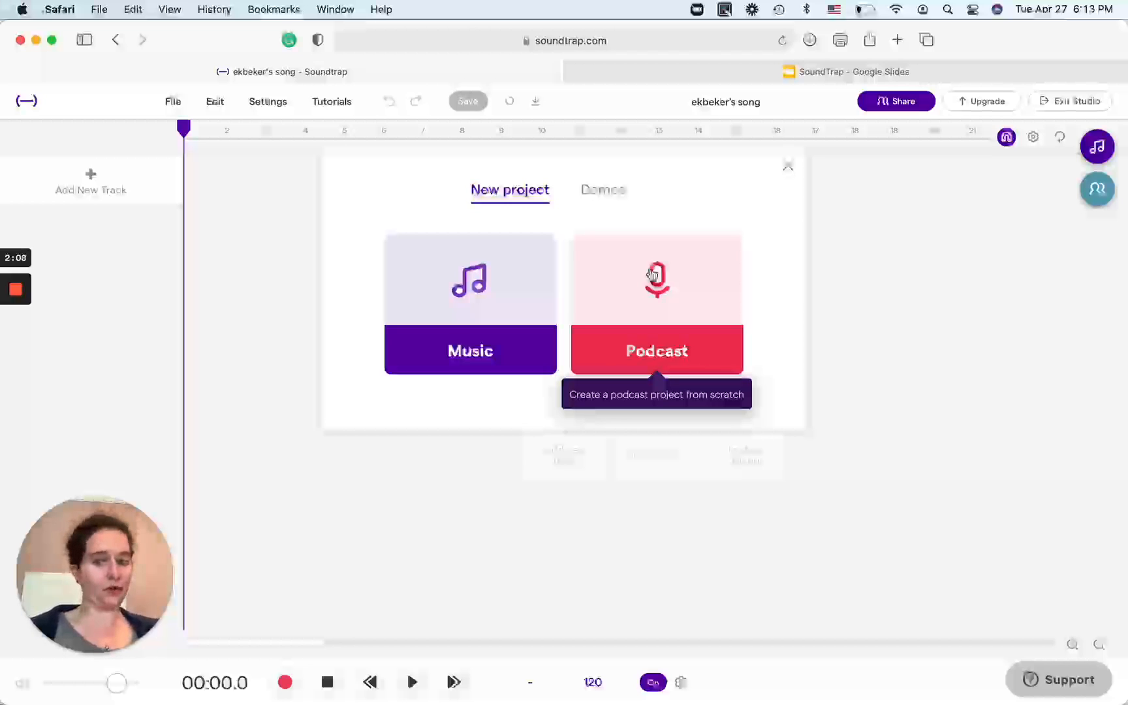
left_click(454, 361)
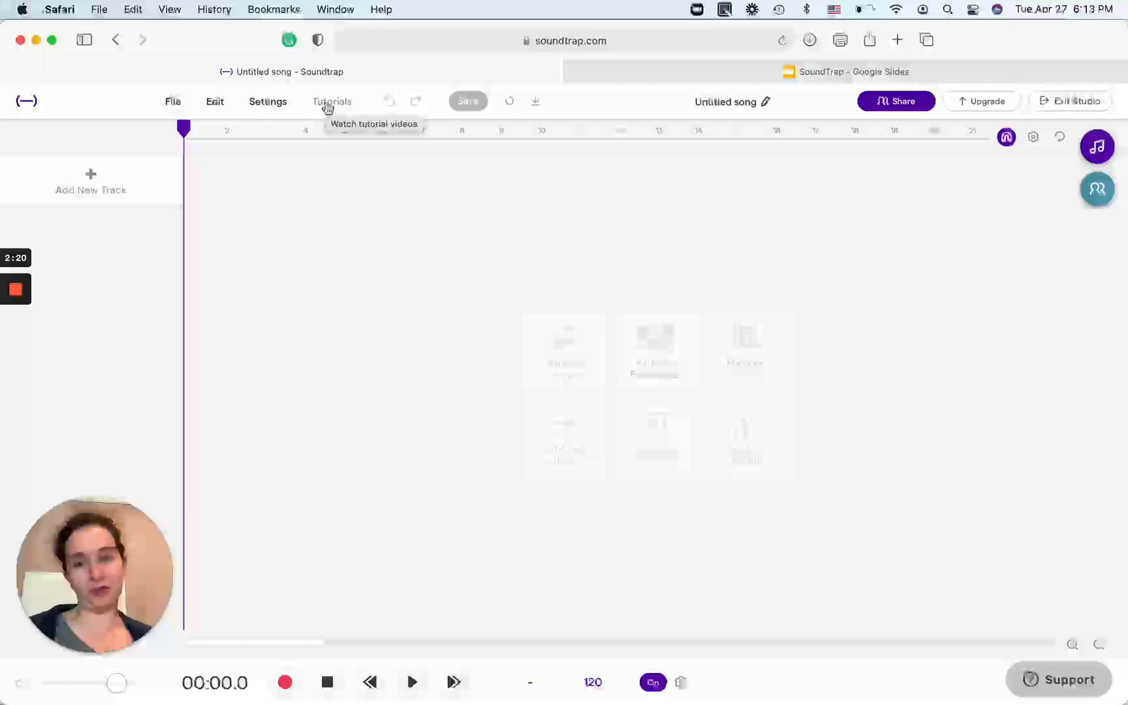
Add a Piano & keyboards track and a Guitar/Bass amp track, allowing the site to use the microphone.
left_click(103, 198)
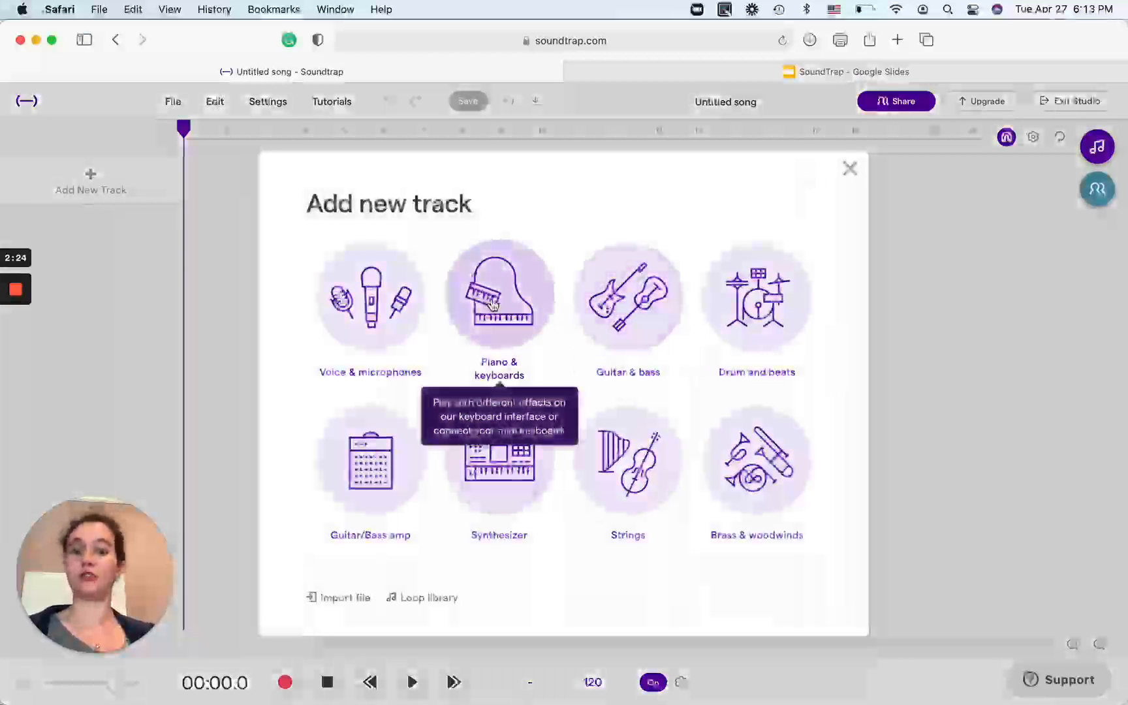
left_click(493, 306)
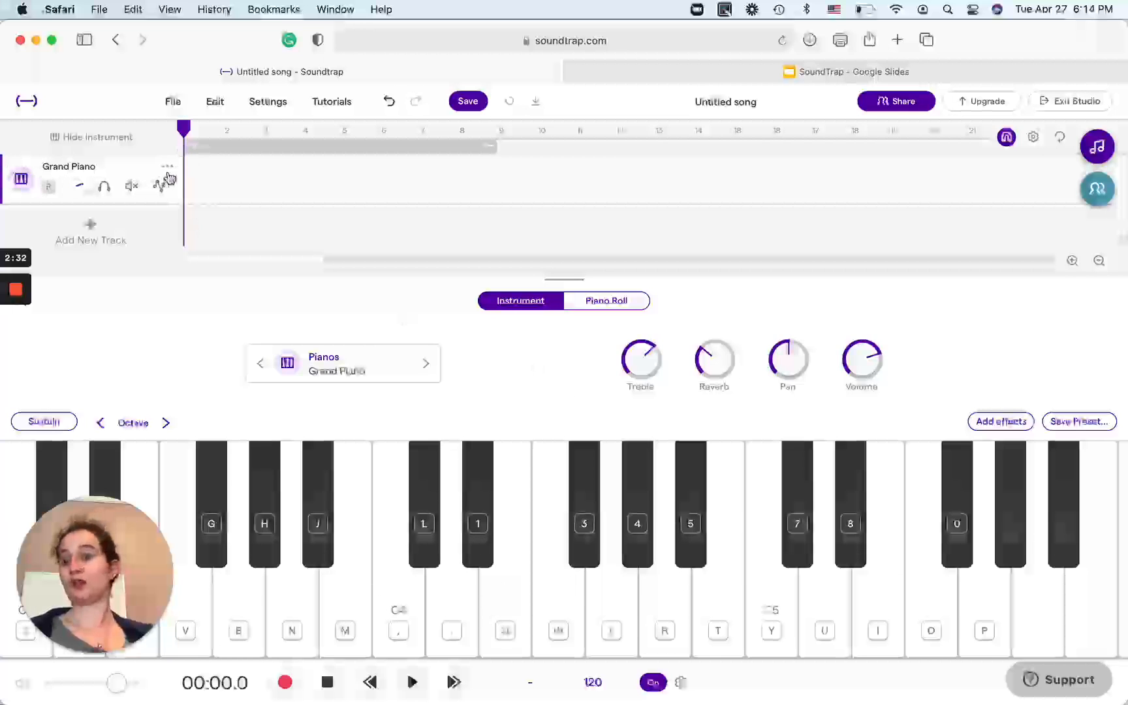
left_click(98, 234)
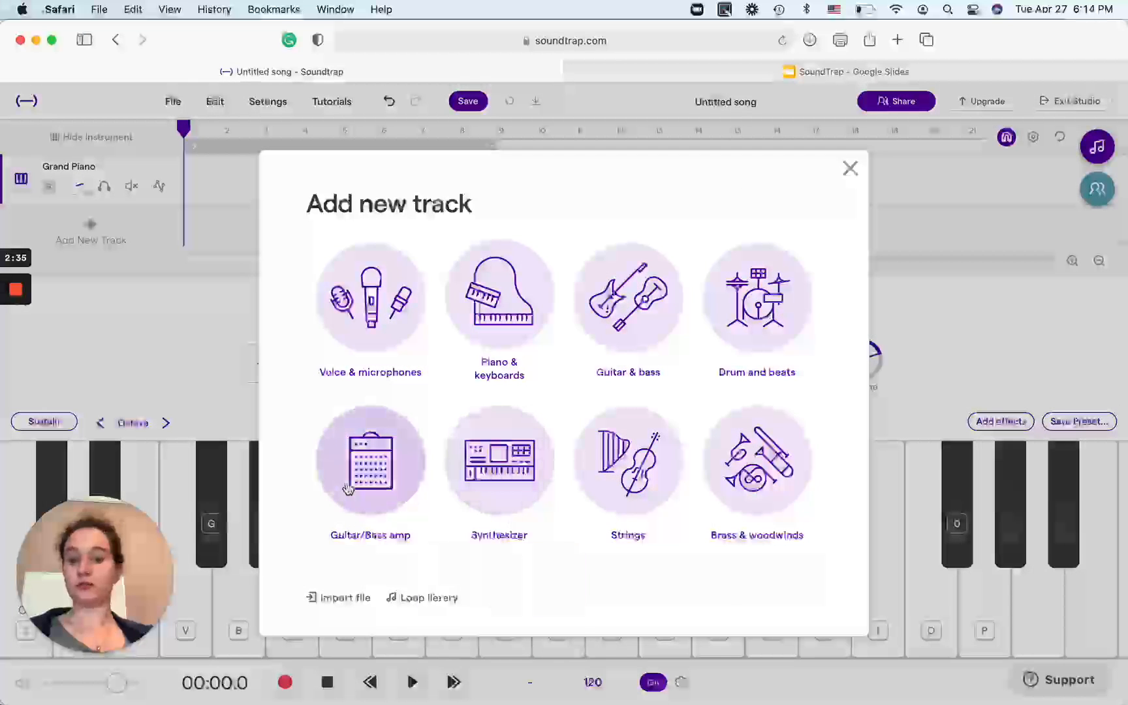
left_click(347, 486)
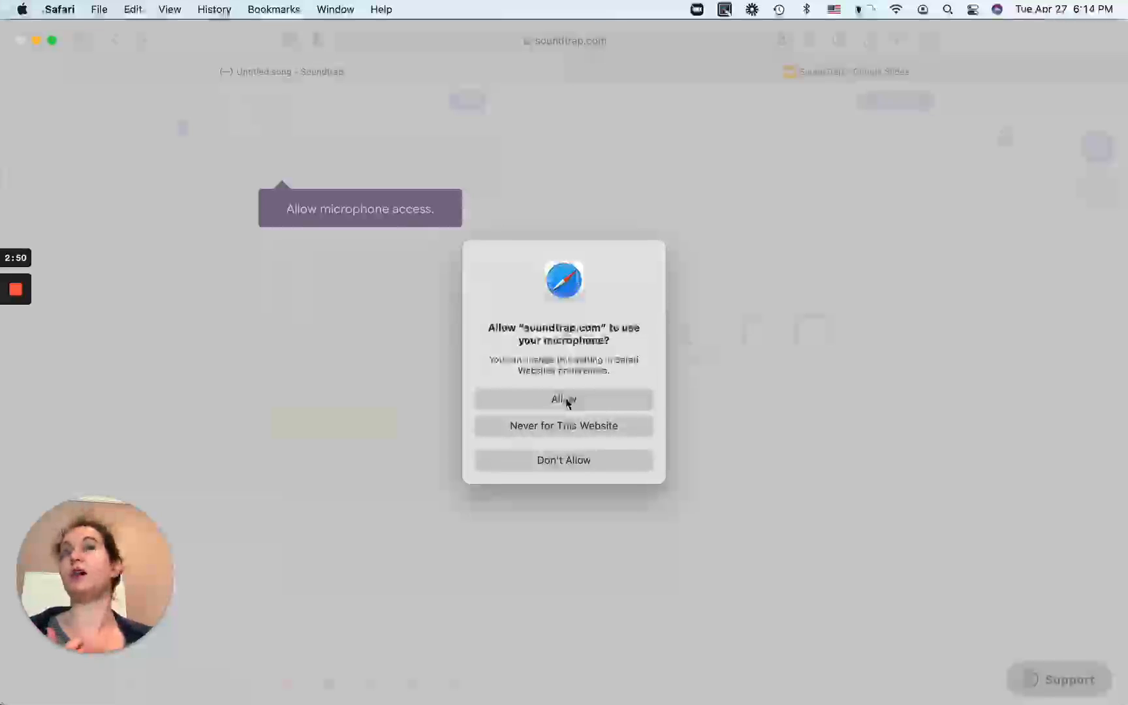
left_click(566, 400)
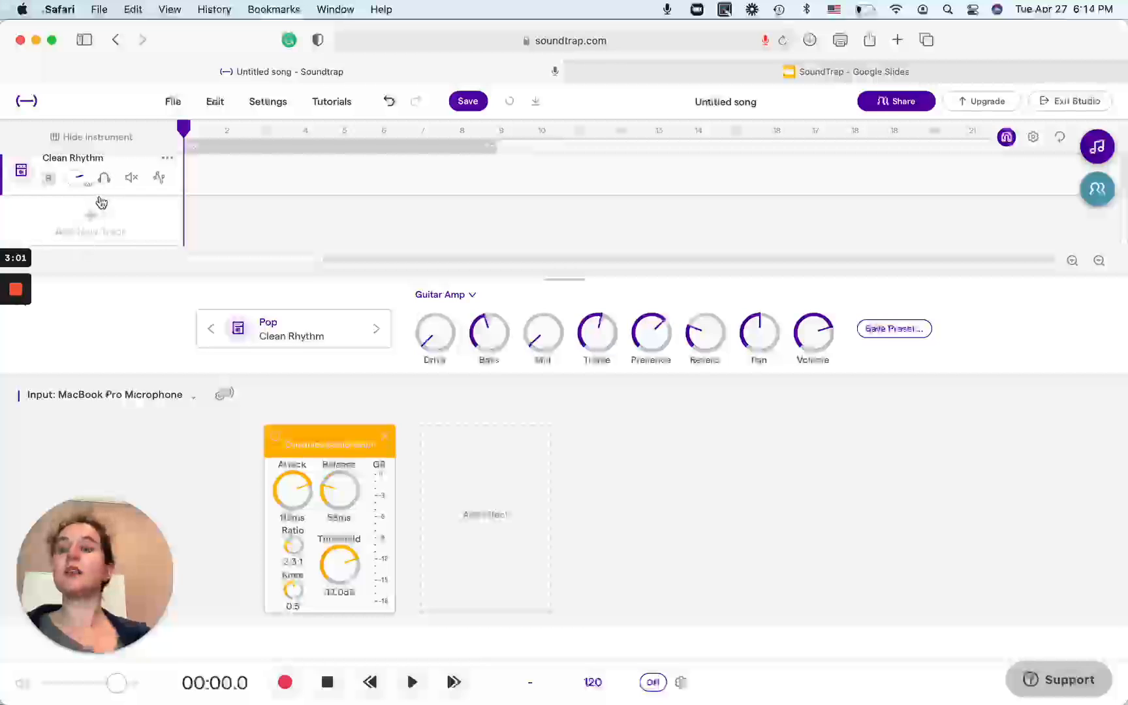
Look through the new-track choices, the Grand Piano and Clean Rhythm track editors, and the project's file commands.
left_click(92, 221)
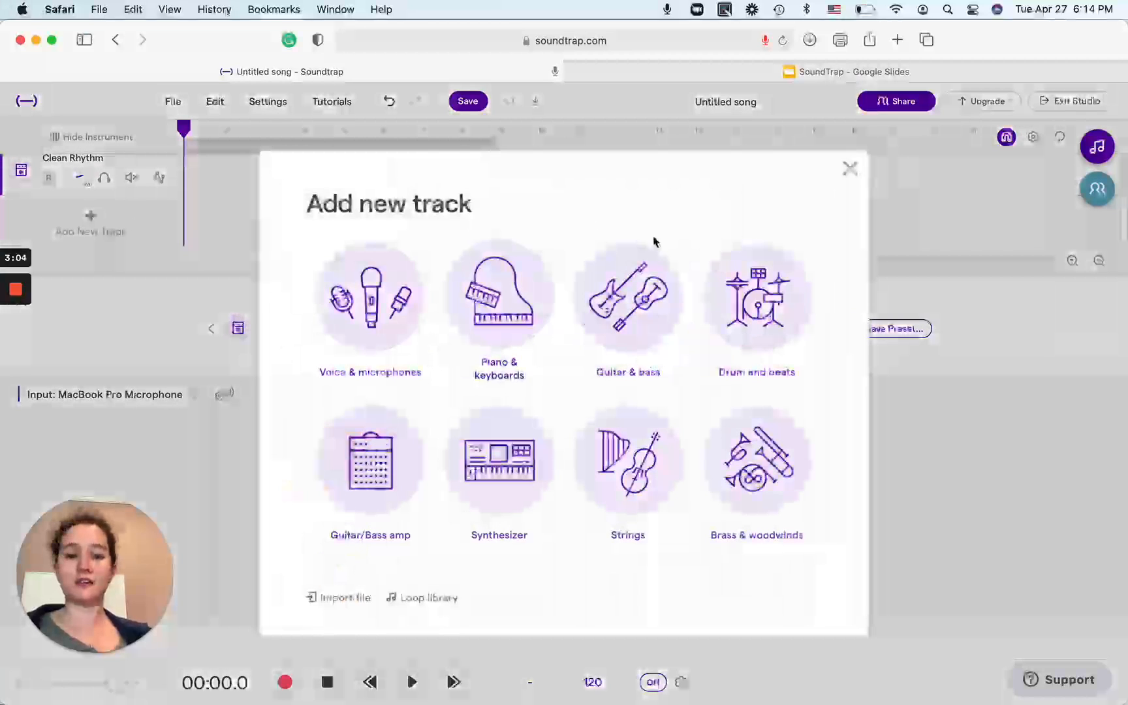
left_click(851, 169)
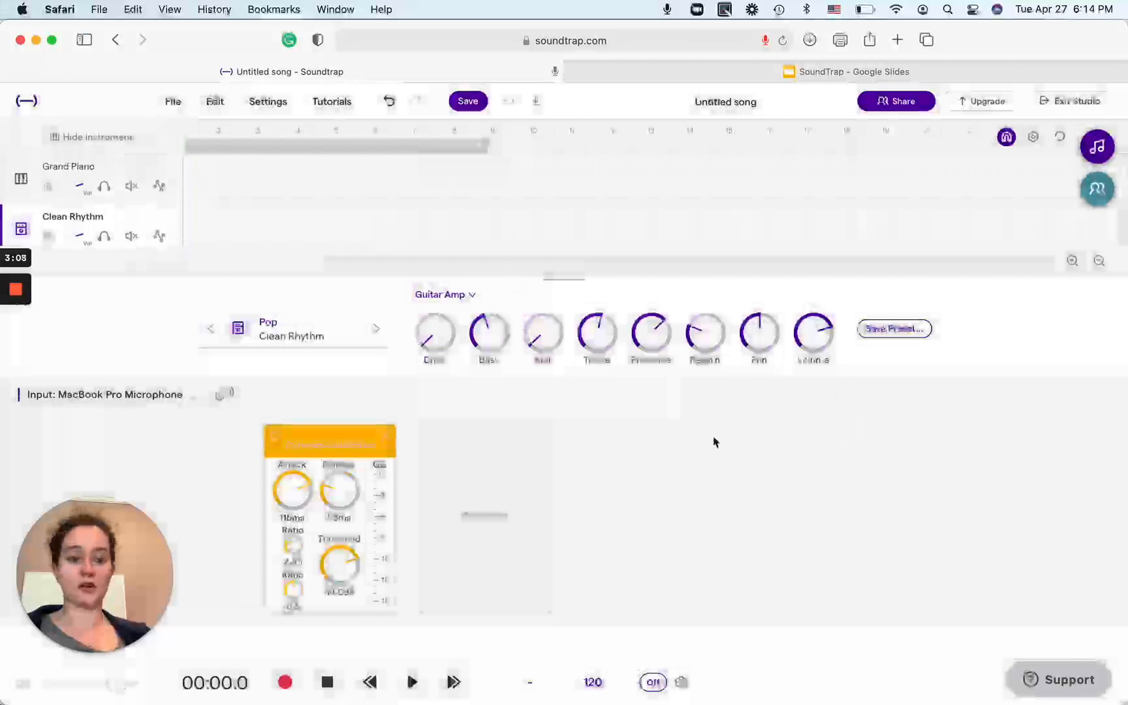
left_click(102, 186)
left_click(118, 170)
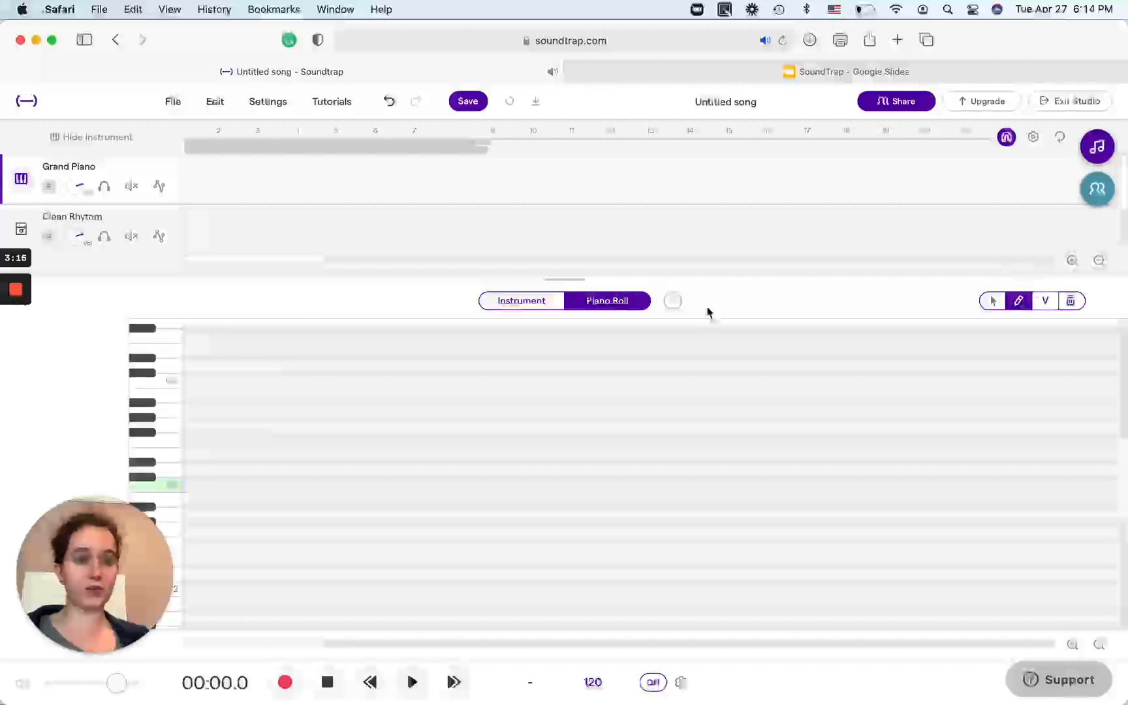
left_click(72, 223)
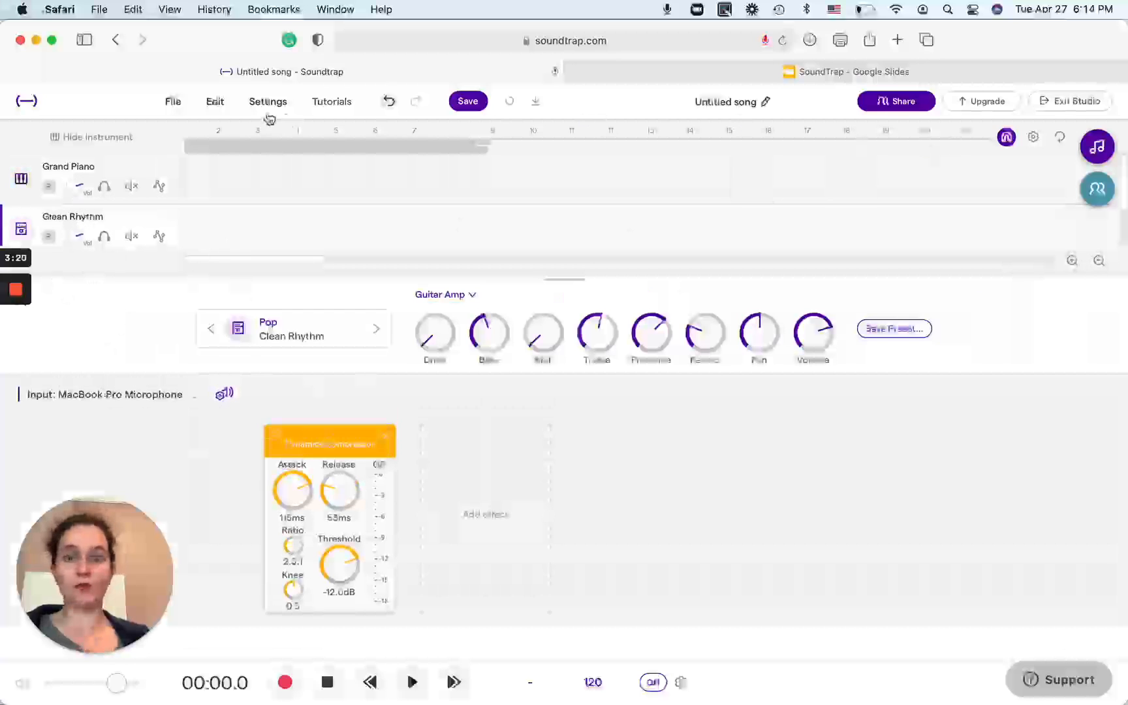
left_click(174, 103)
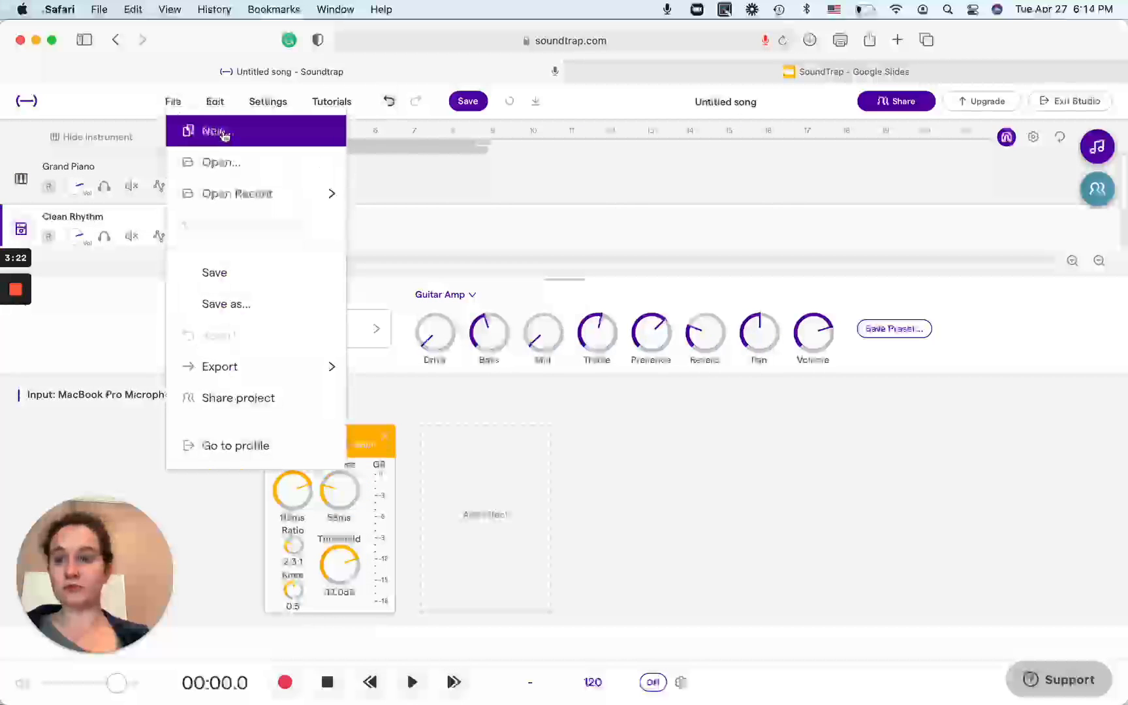
left_click(158, 88)
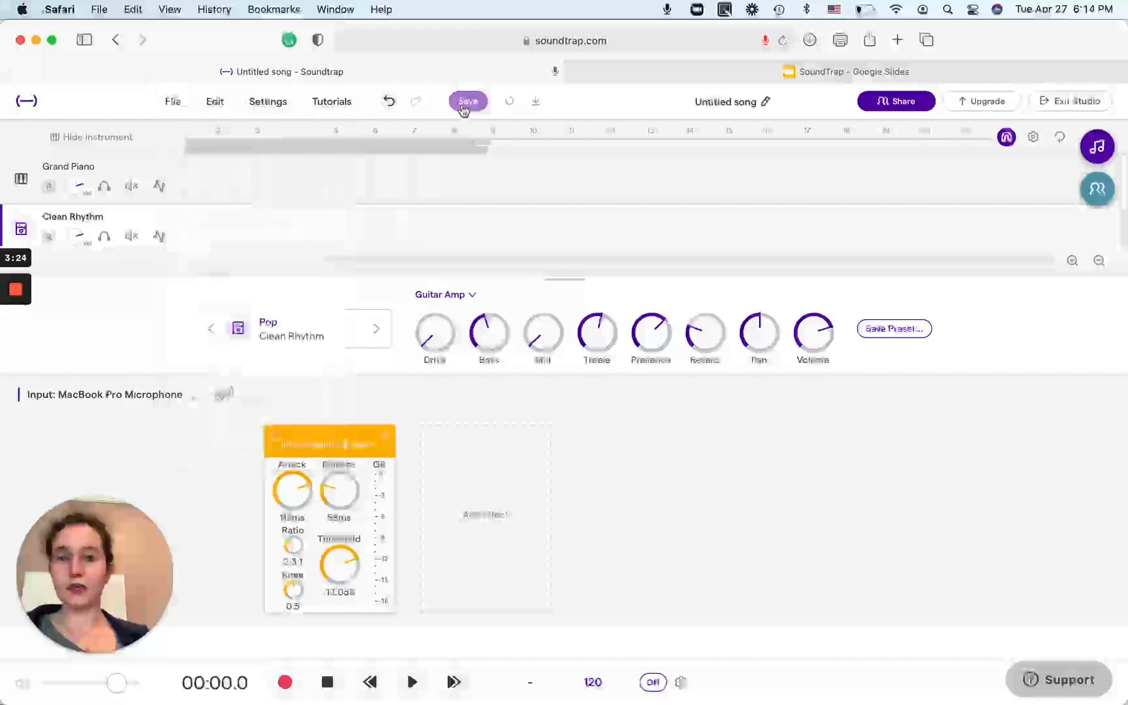
Filter the loop library by Rock and preview the Drums - Blast 4 and Drums - Bouncy loops.
left_click(1098, 146)
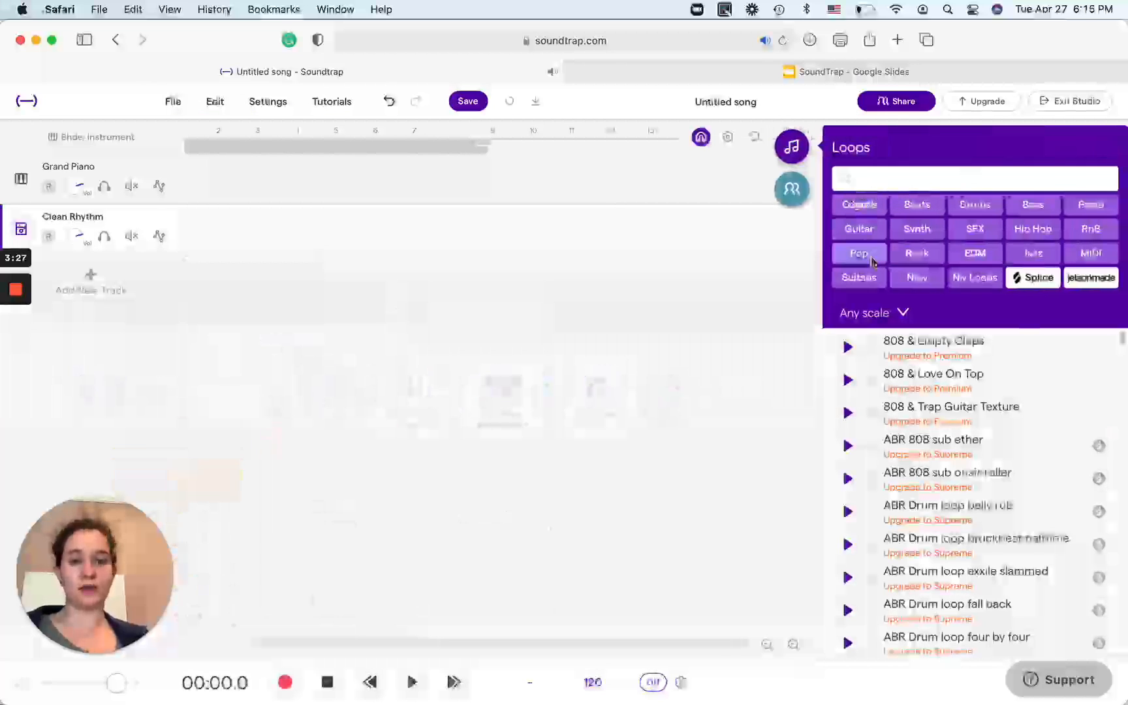
left_click(917, 254)
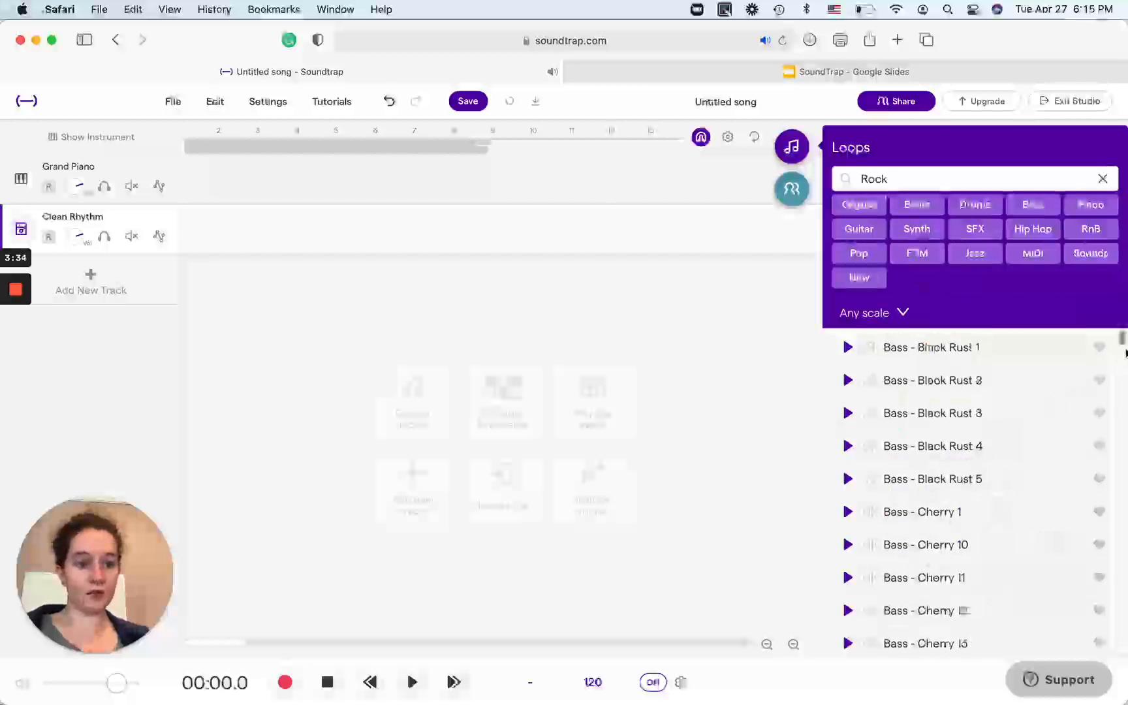
mouse_move(1124, 347)
left_mouse_down()
mouse_move(1124, 381)
mouse_move(1123, 369)
left_mouse_up()
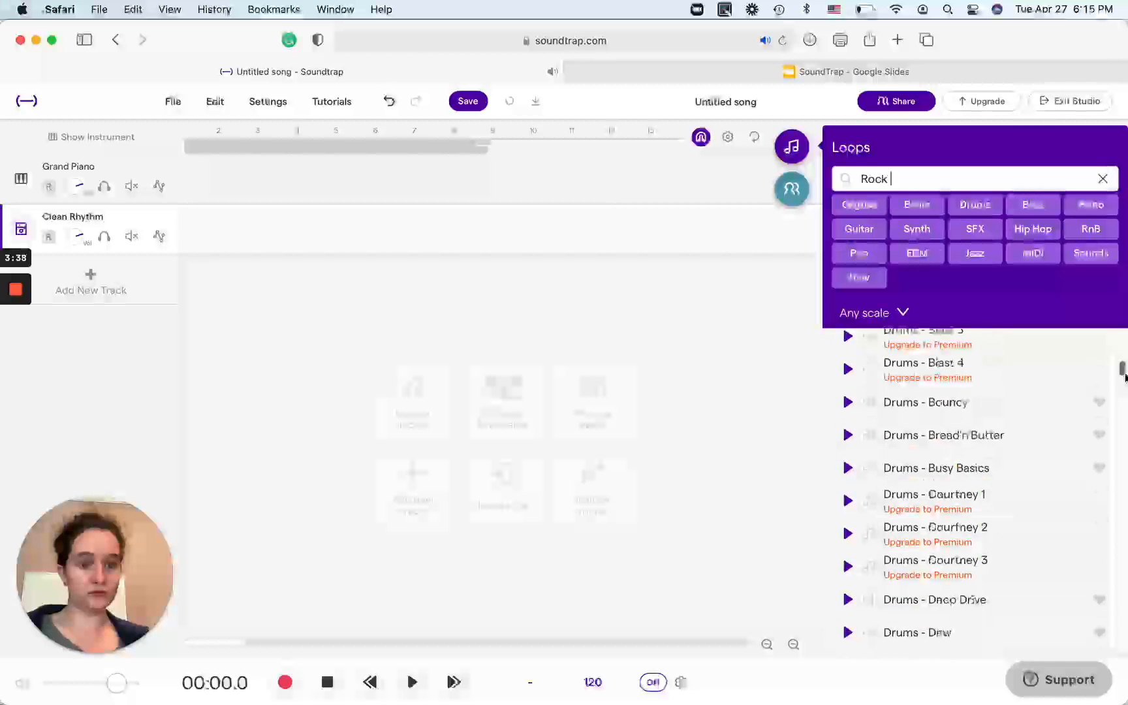
left_click(848, 370)
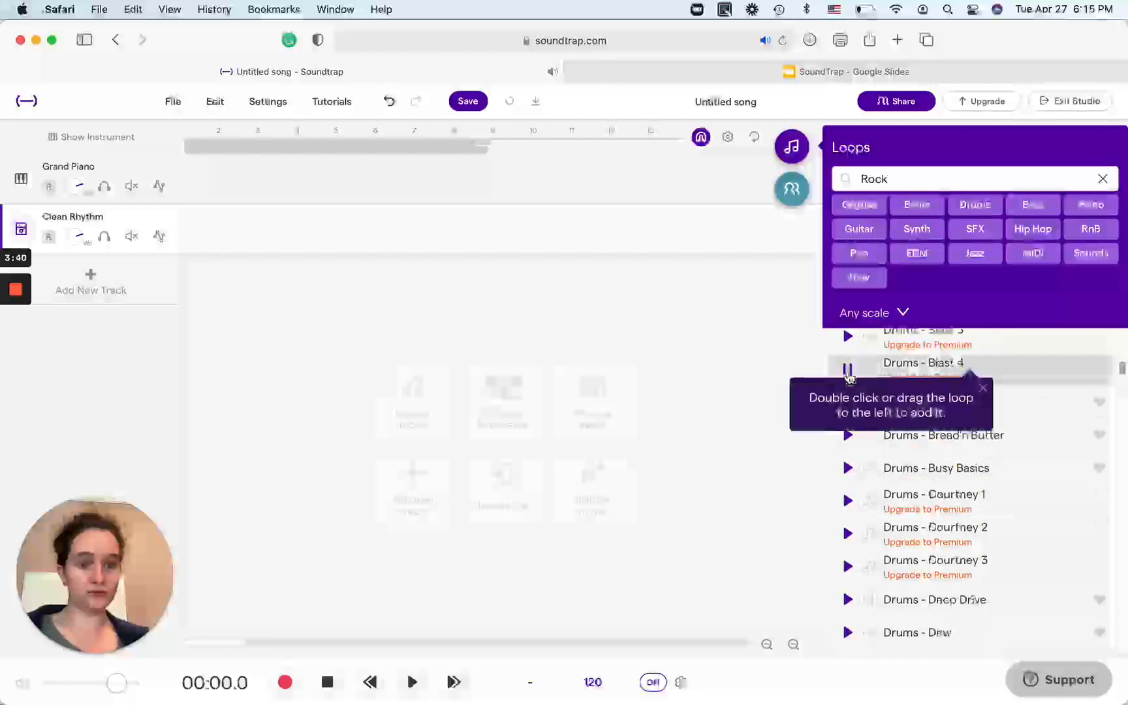
left_click(983, 389)
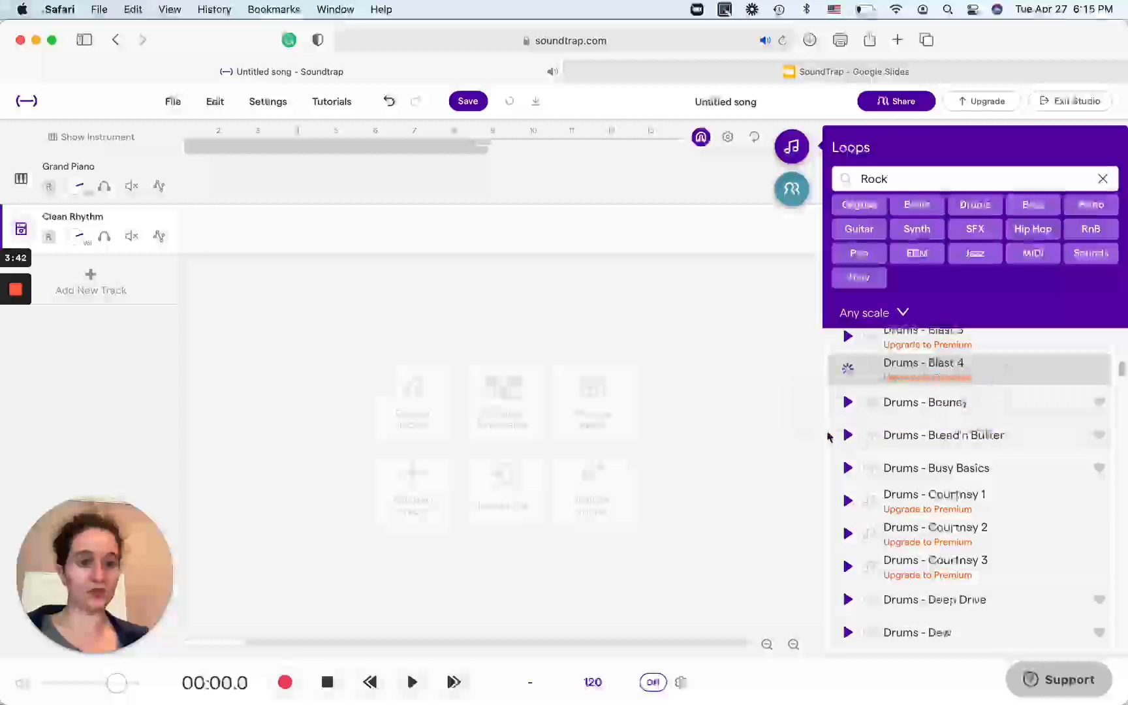
left_click(850, 403)
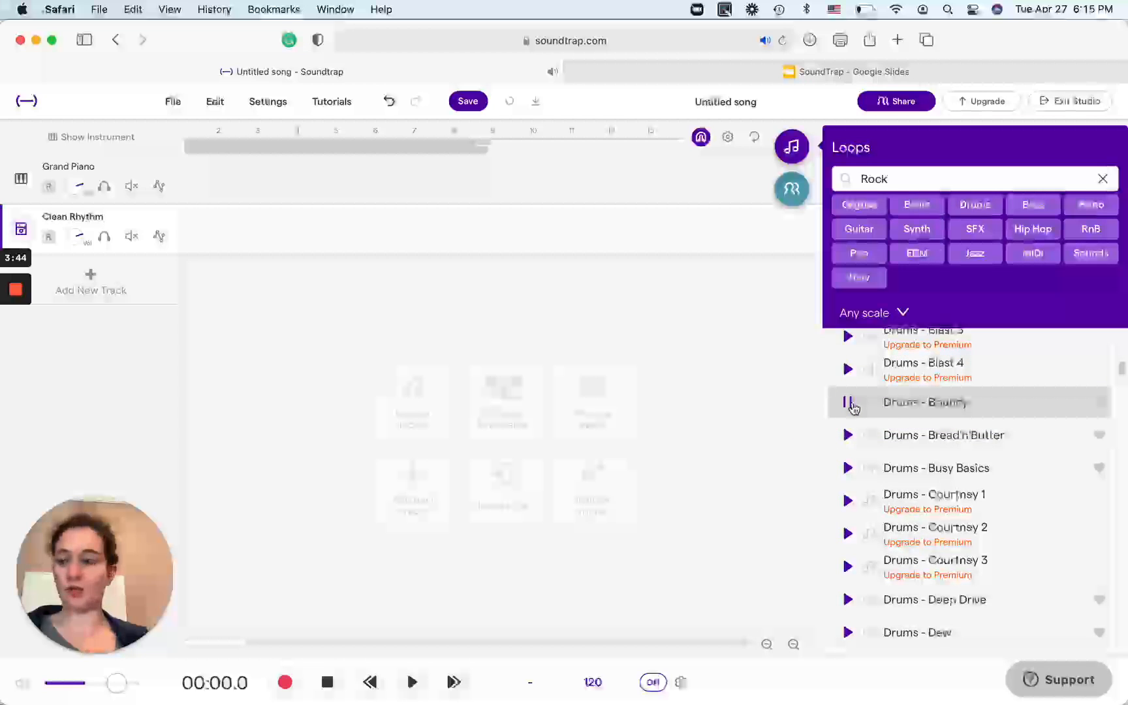
Place the Drums - Bouncy loop on the Clean Rhythm track and move it to start at about bar 13.
left_click_drag(948, 413, 256, 248)
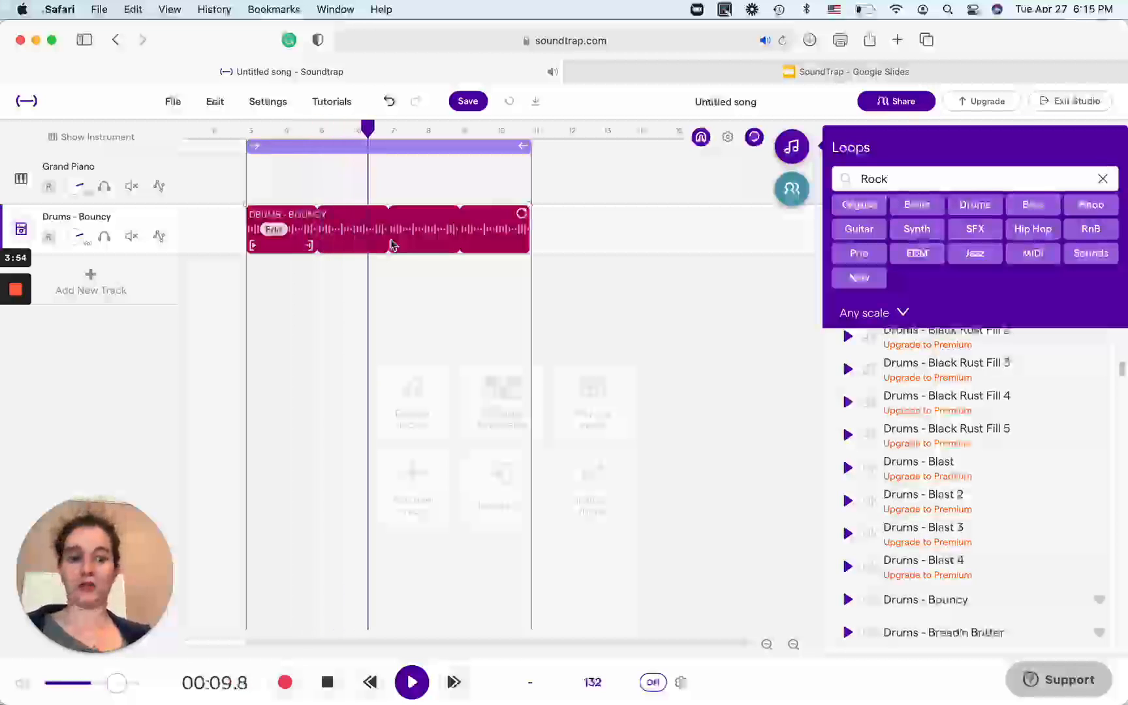
left_click_drag(360, 243, 659, 184)
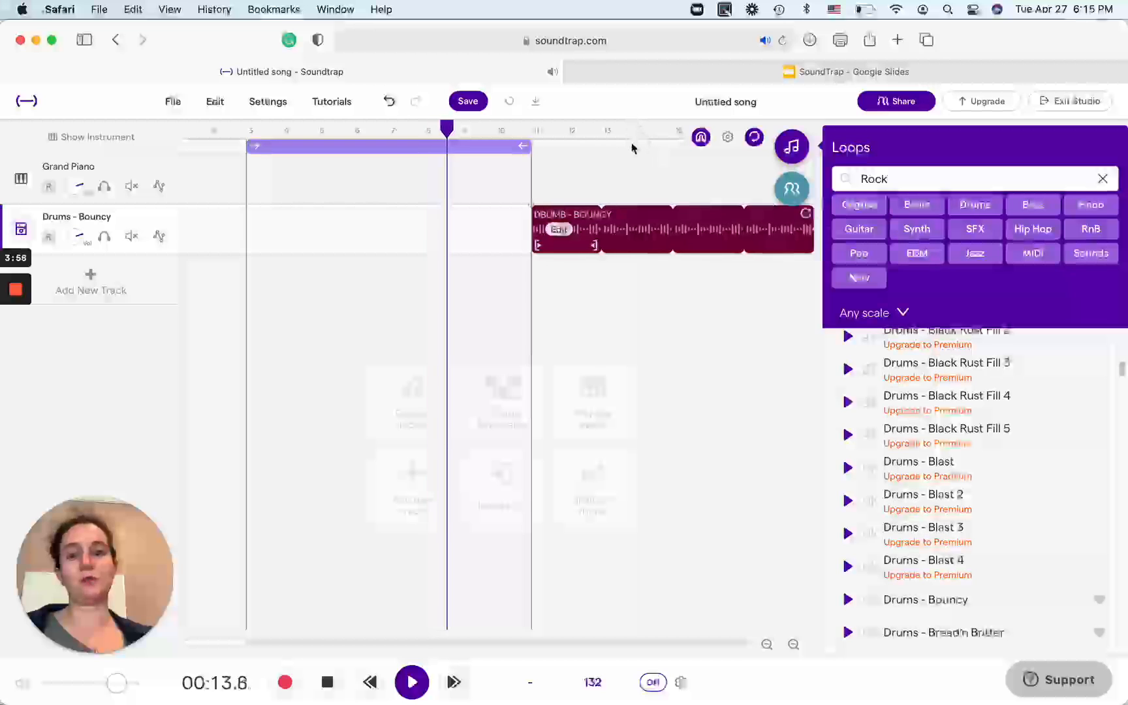
left_click_drag(567, 220, 648, 320)
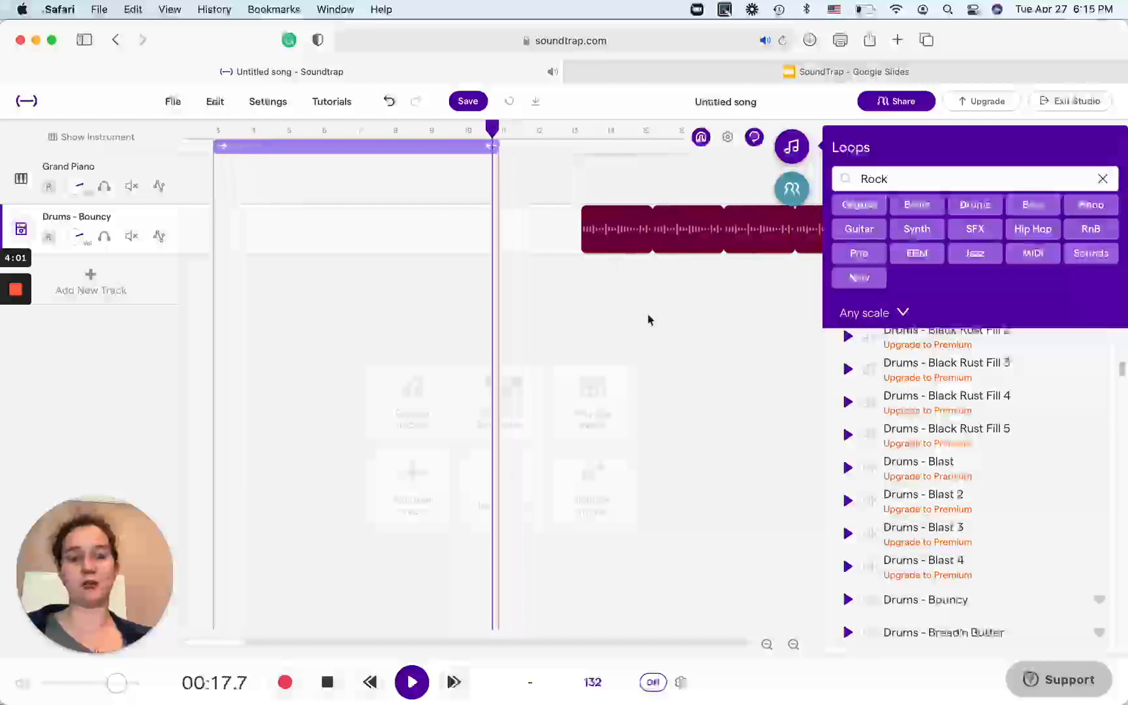
Add the rock guitar loop Laces - High School Riff 01 on a new track below the drums and move the drum clip to about bar 6.
left_click(850, 232)
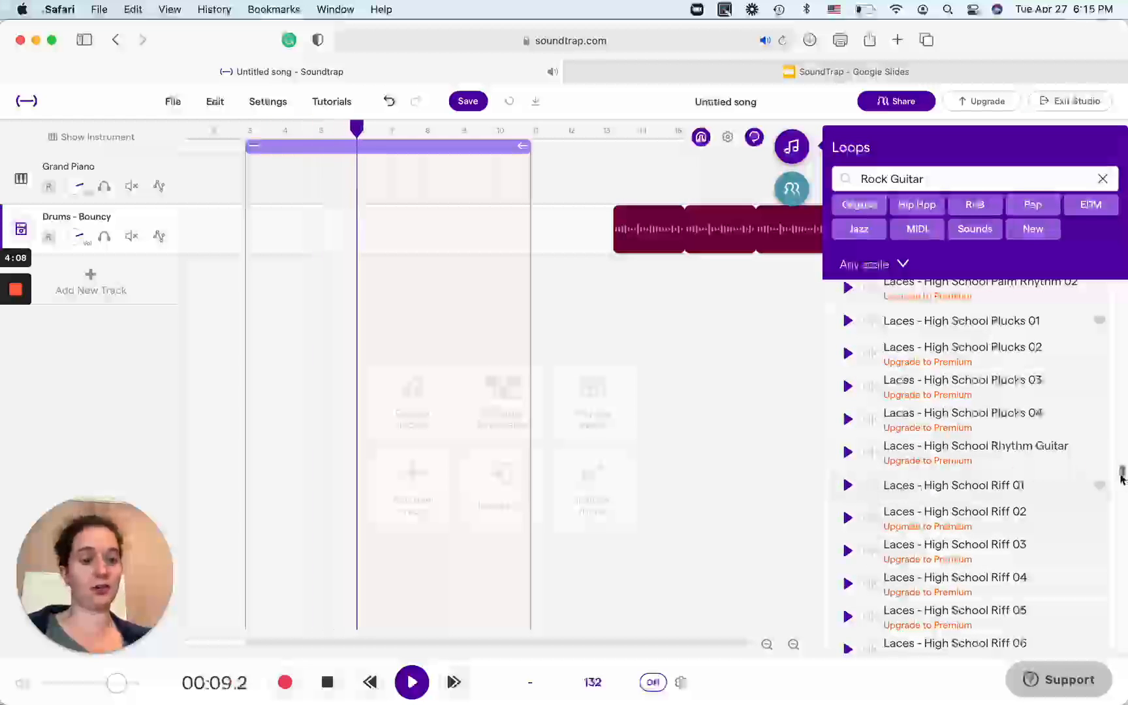
left_click_drag(859, 493, 268, 297)
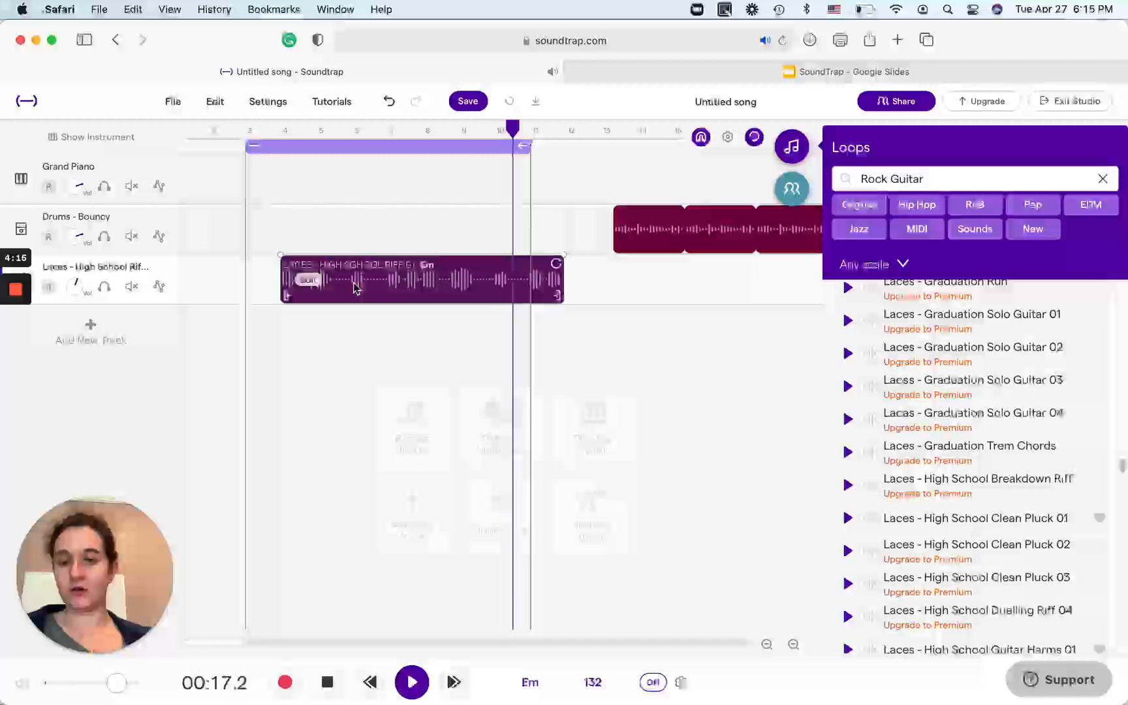
left_click_drag(617, 230, 409, 232)
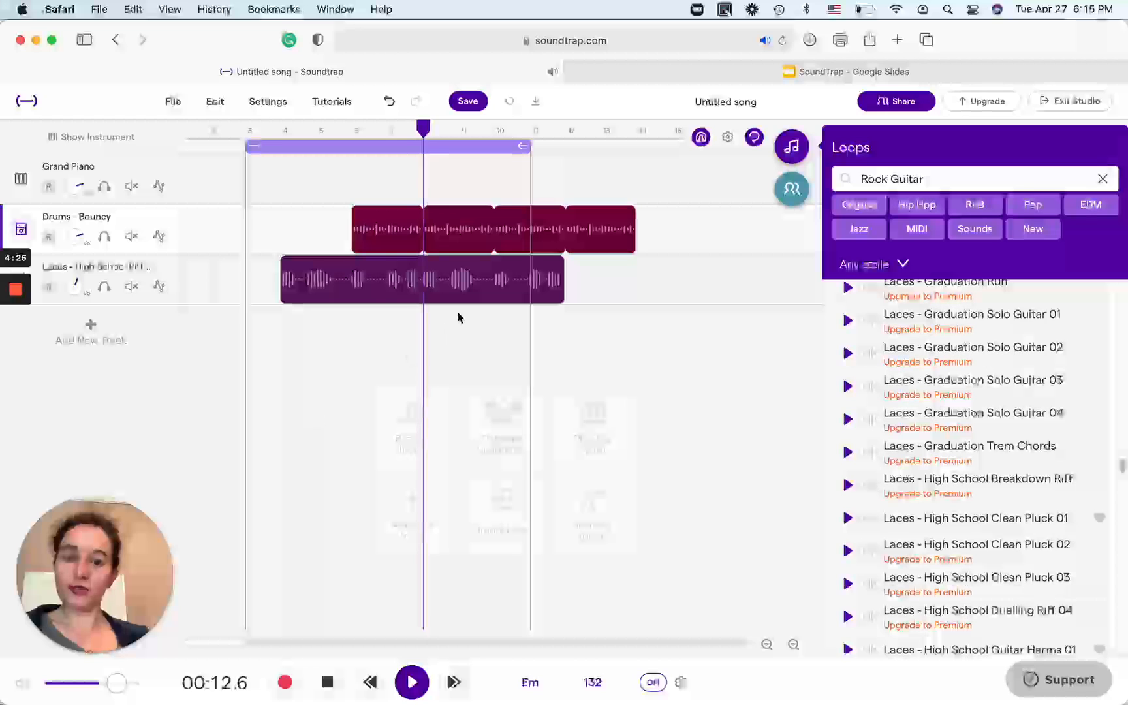
Save the project and add a Synthesizer track.
left_click(477, 103)
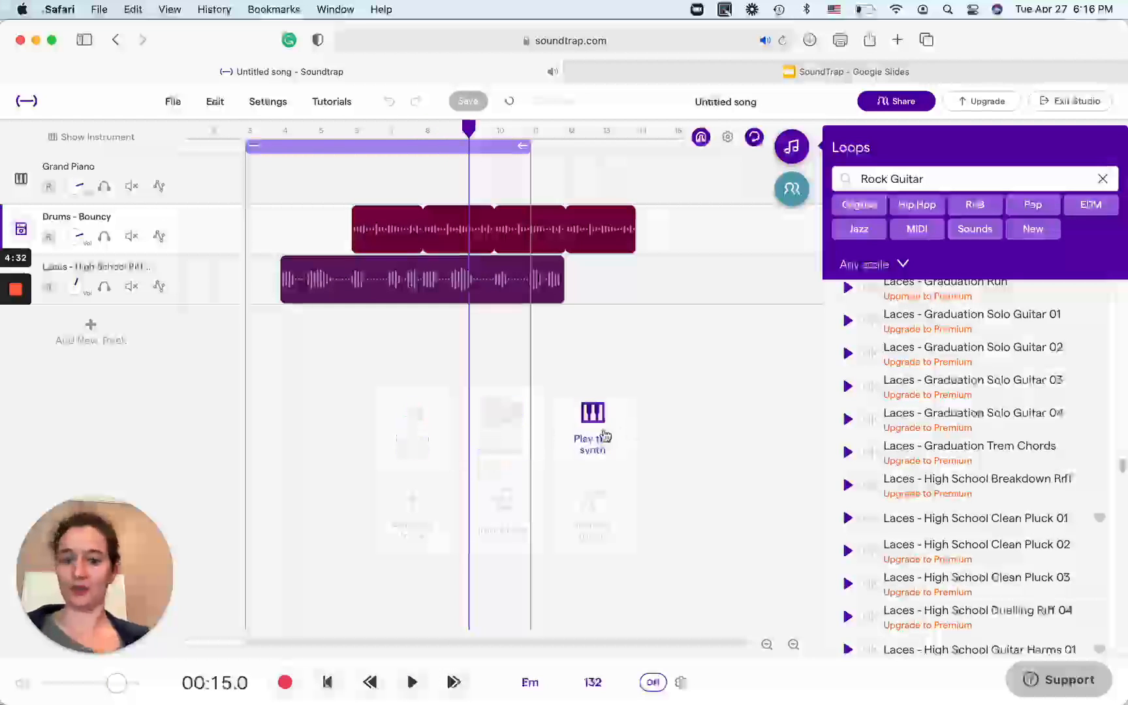
left_click(409, 533)
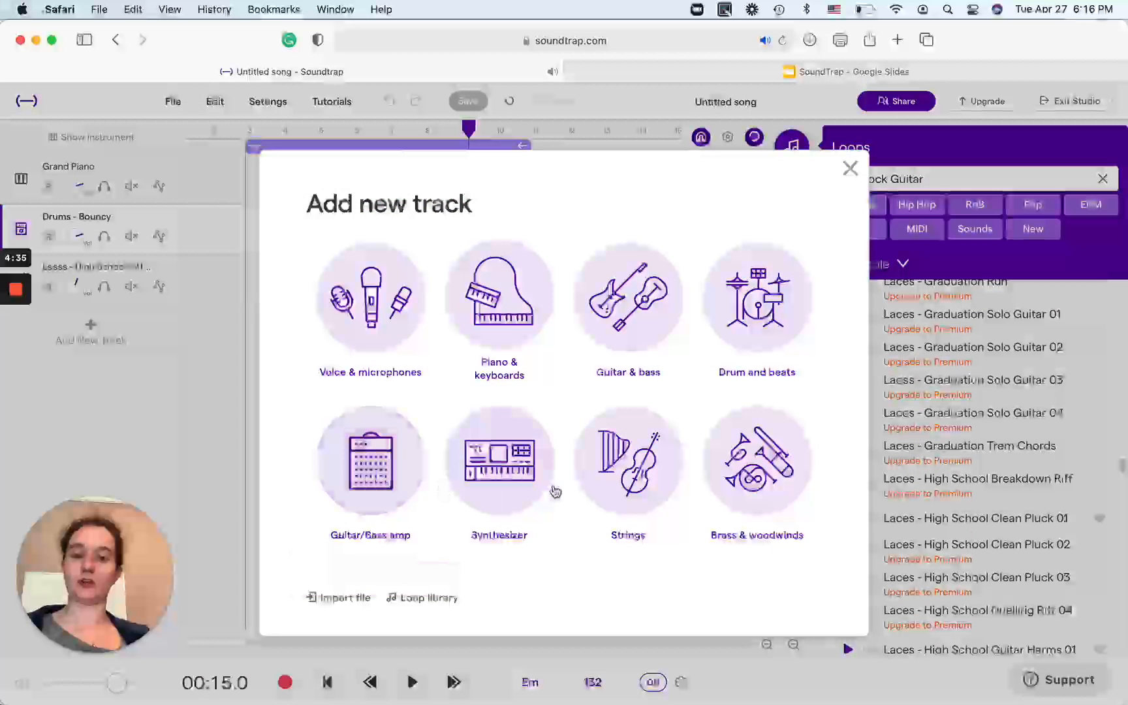
left_click(539, 483)
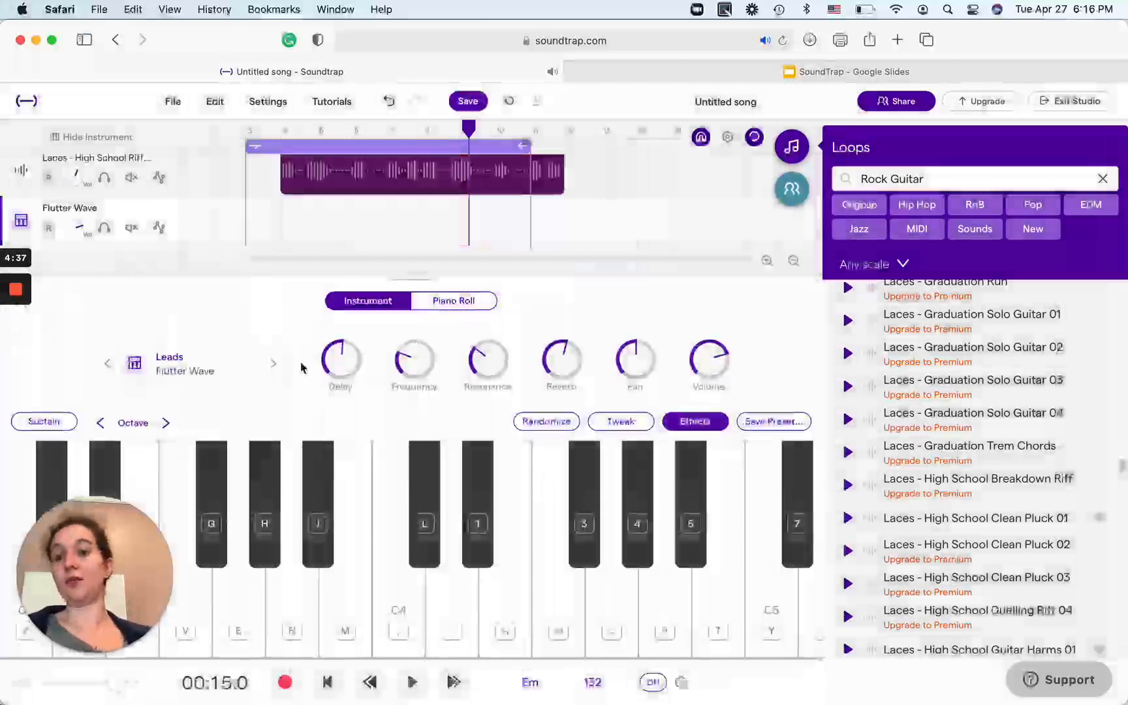